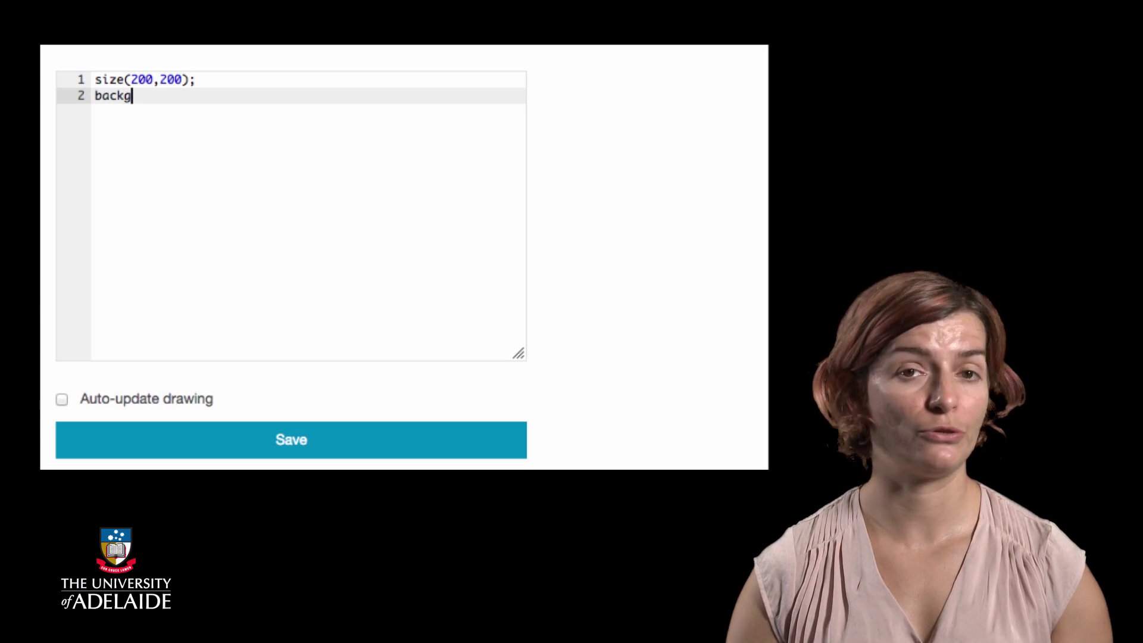
type("round(2")
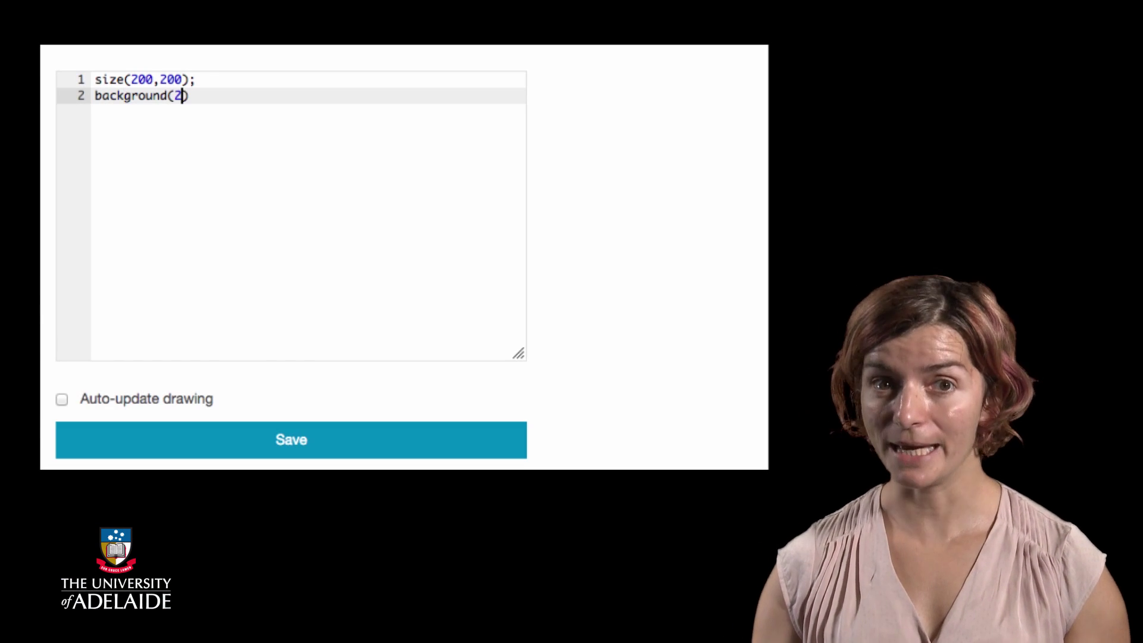
type("55,255,0")
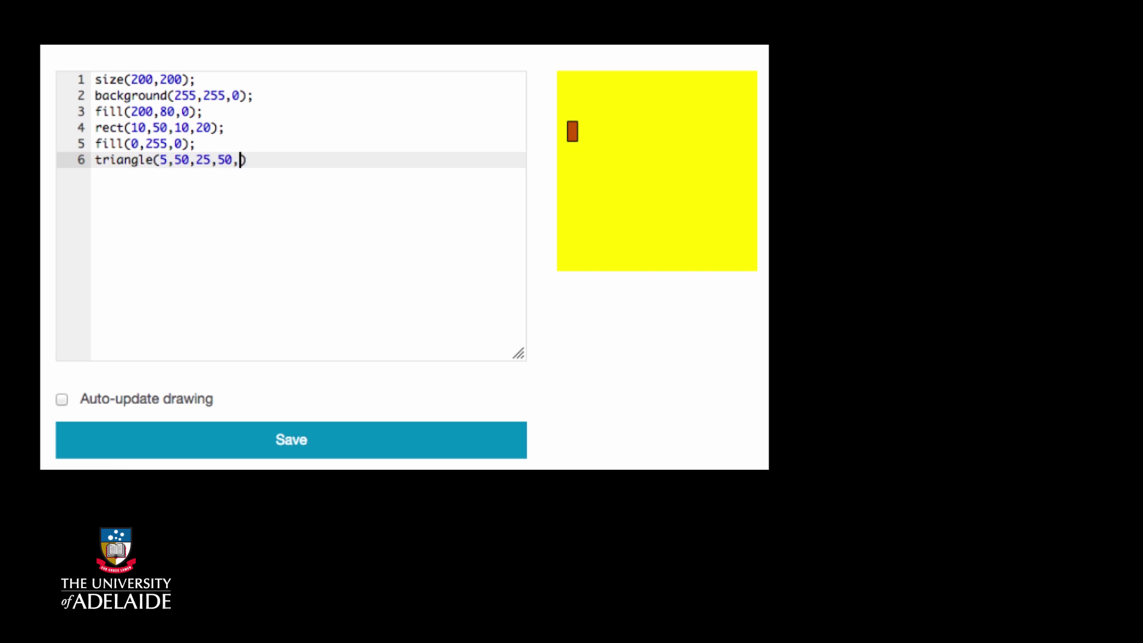
type(";")
Step: Finish the green triangle(5,50,25,50,15,10) canopy line and start a new line
key("Return")
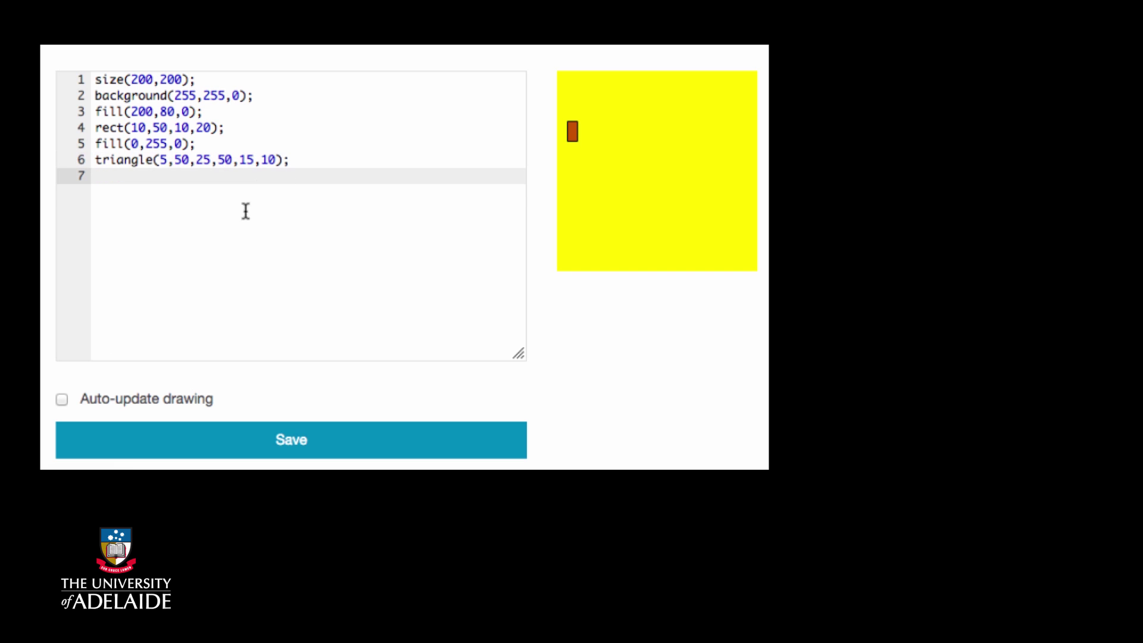
Step: Turn on Auto-update drawing so the green canopy appears above the trunk
left_click(61, 400)
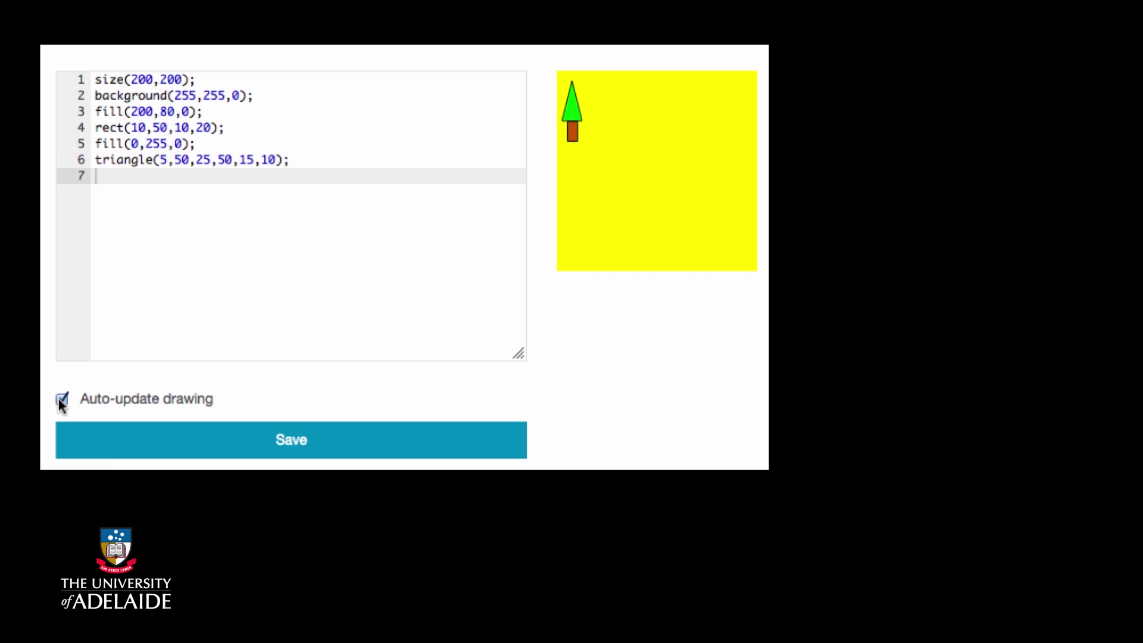